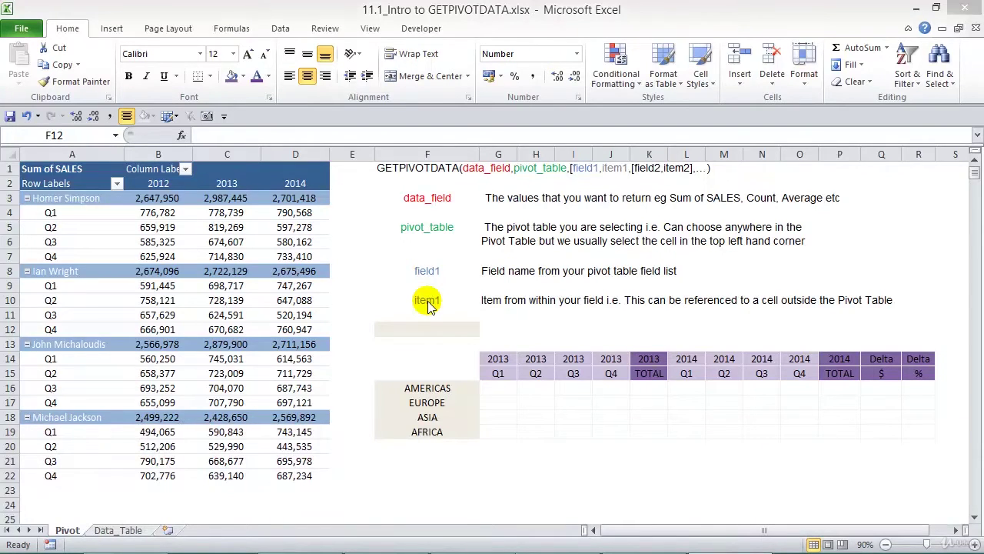
Enter a formula in E4 that adds the pivot table's 2013 and 2014 values from C4 and D4
{"action": "left_click", "coordinate": [356, 218]}
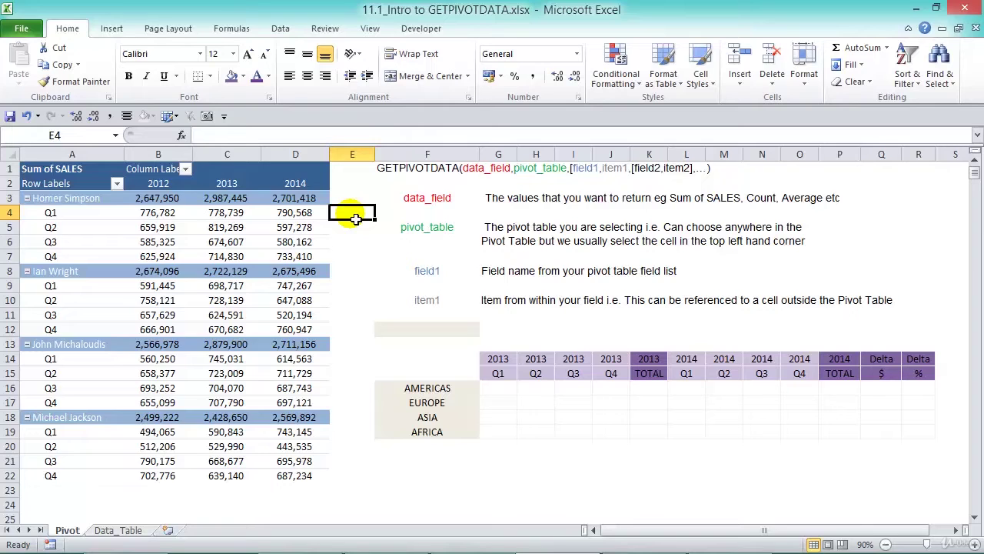
{"action": "type", "text": "+"}
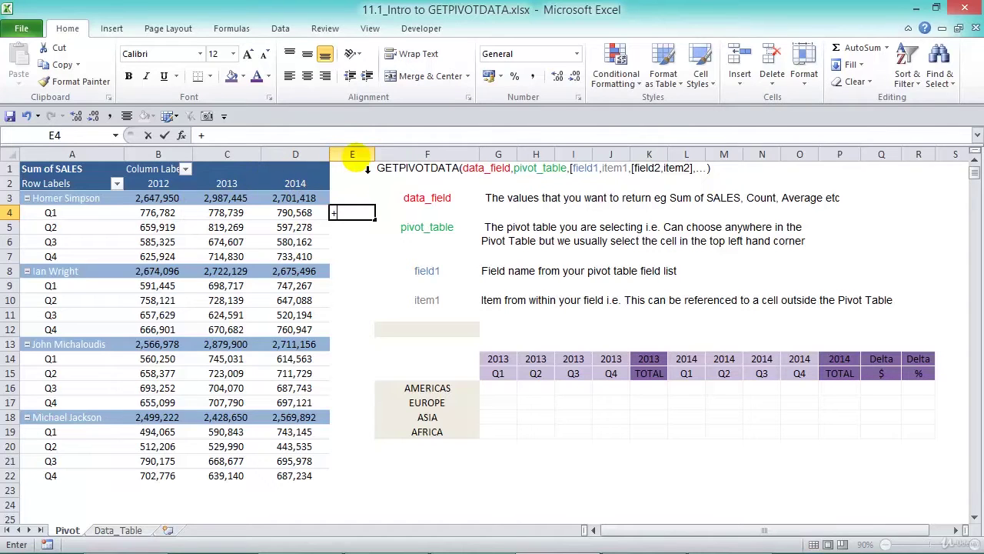
{"action": "left_click", "coordinate": [234, 214]}
{"action": "type", "text": "+"}
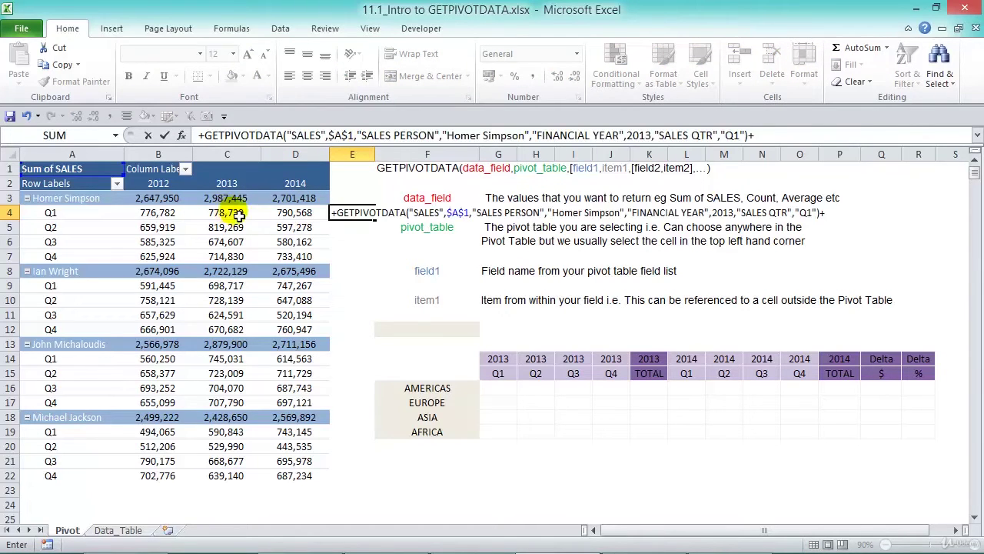
{"action": "left_click", "coordinate": [296, 215]}
{"action": "key", "text": "Return"}
Fill the E4 formula down to E22, and undo the fill
{"action": "left_click", "coordinate": [347, 216]}
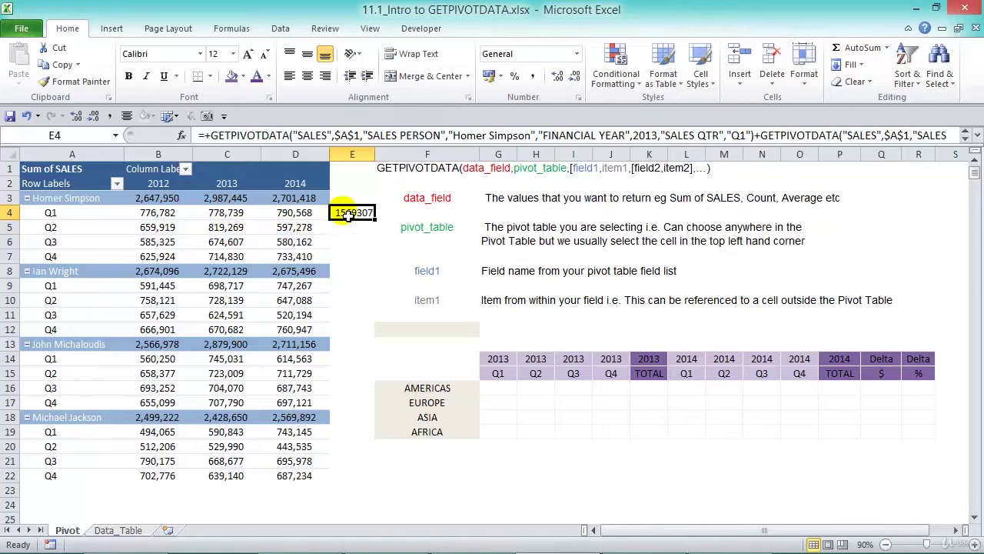
{"action": "left_click_drag", "start_coordinate": [375, 220], "coordinate": [375, 492]}
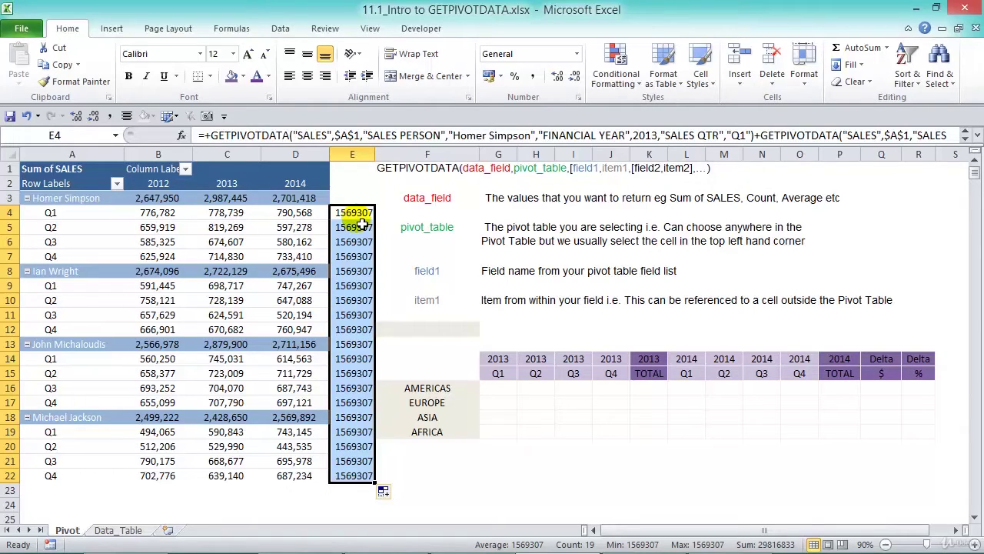
{"action": "key", "text": "ctrl+z"}
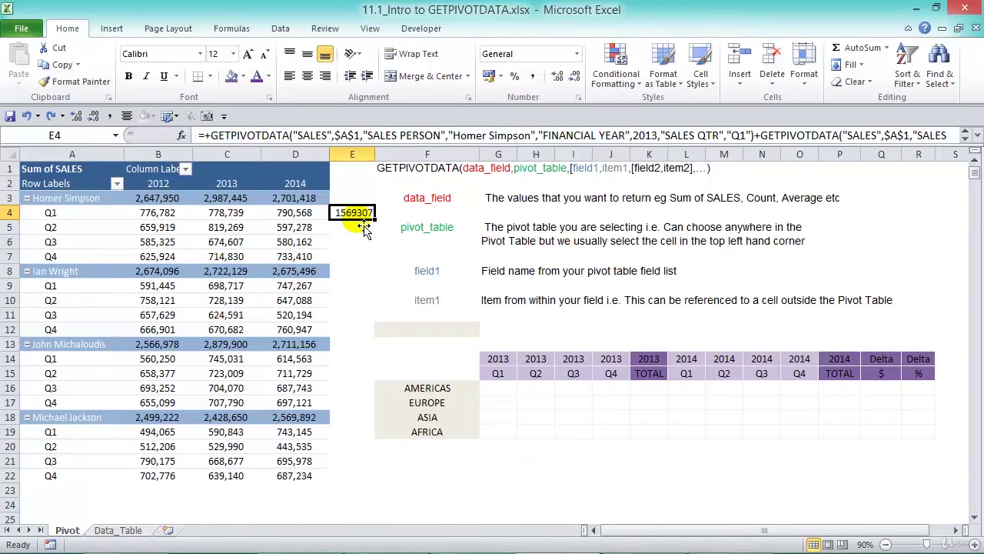
Turn off the Generate GetPivotData option for the pivot table
{"action": "left_click", "coordinate": [294, 215]}
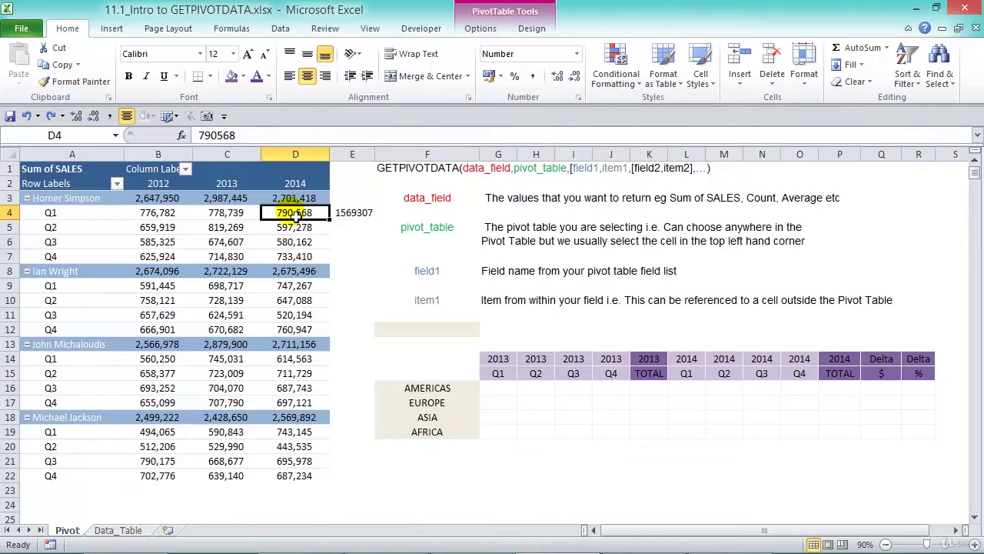
{"action": "left_click", "coordinate": [479, 28]}
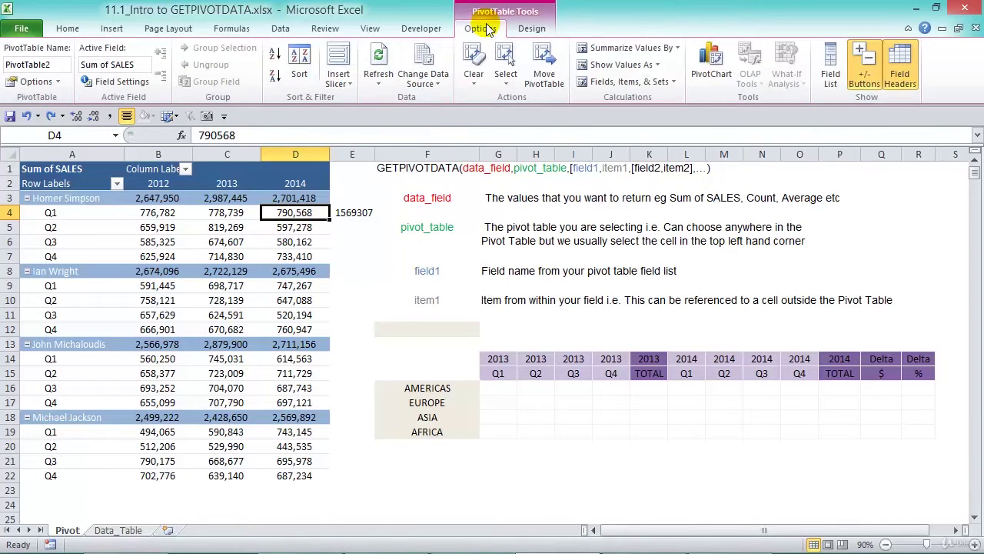
{"action": "left_click", "coordinate": [59, 82]}
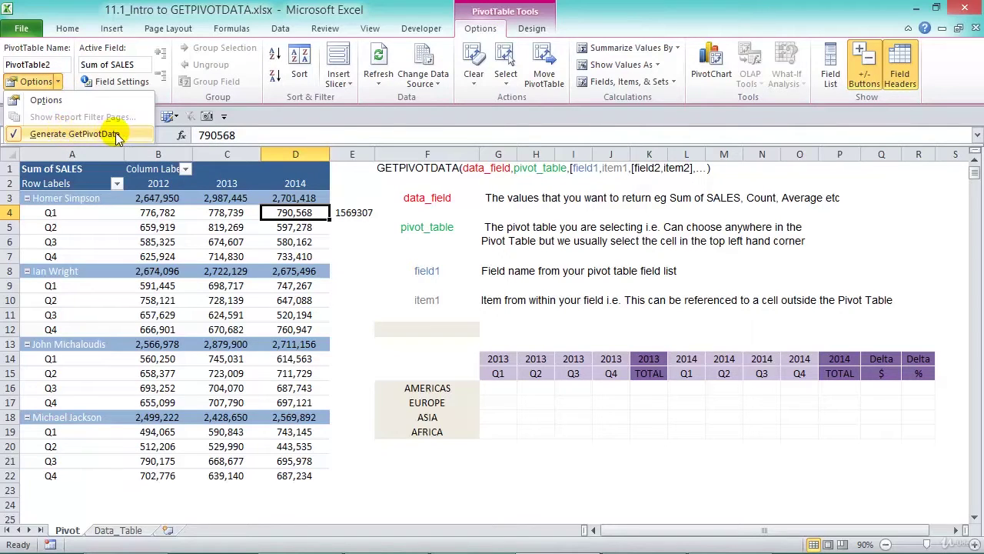
{"action": "left_click", "coordinate": [17, 138]}
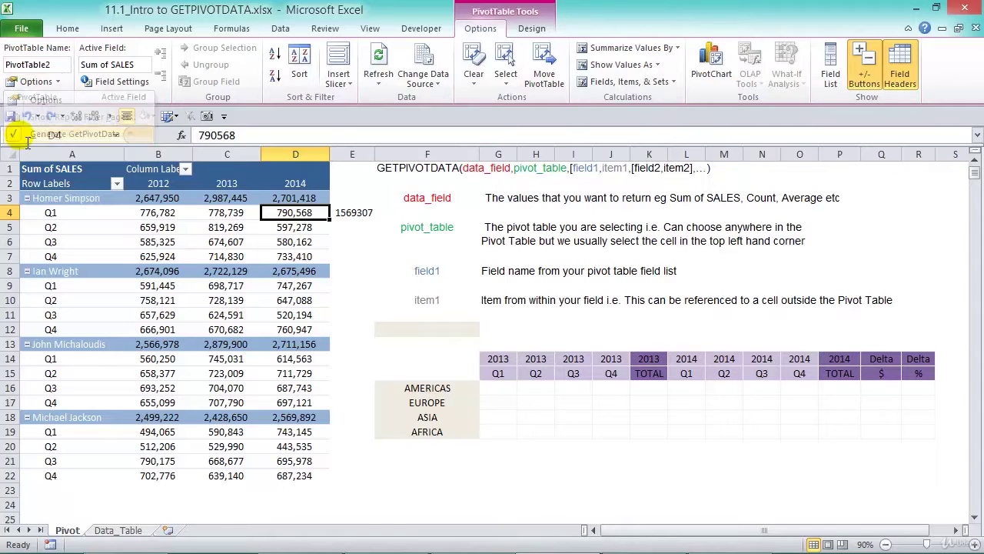
Enter the formula +D5 in cell E5 as a plain reference to the pivot table's Q2 2014 value
{"action": "left_click", "coordinate": [353, 213]}
{"action": "left_click", "coordinate": [361, 229]}
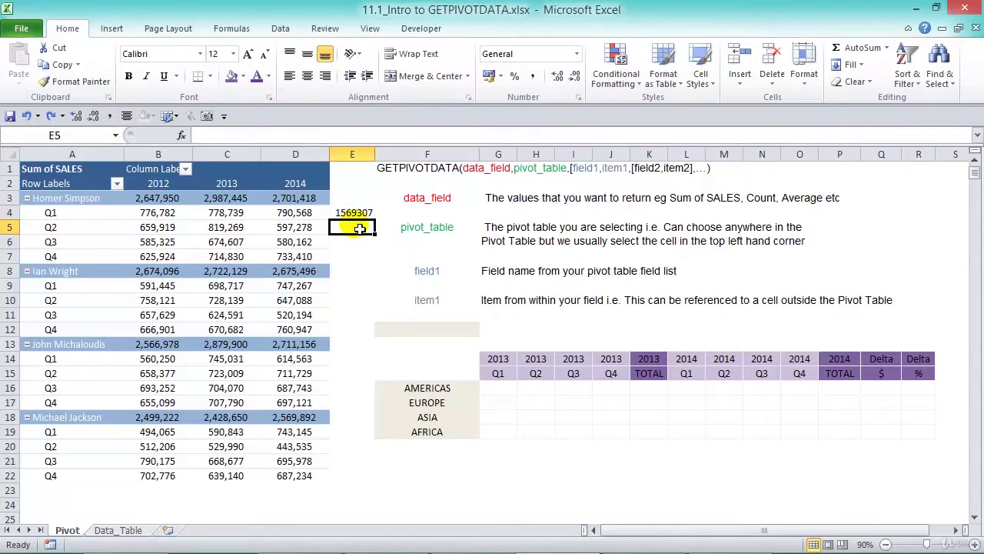
{"action": "type", "text": "+"}
{"action": "key", "text": "Left"}
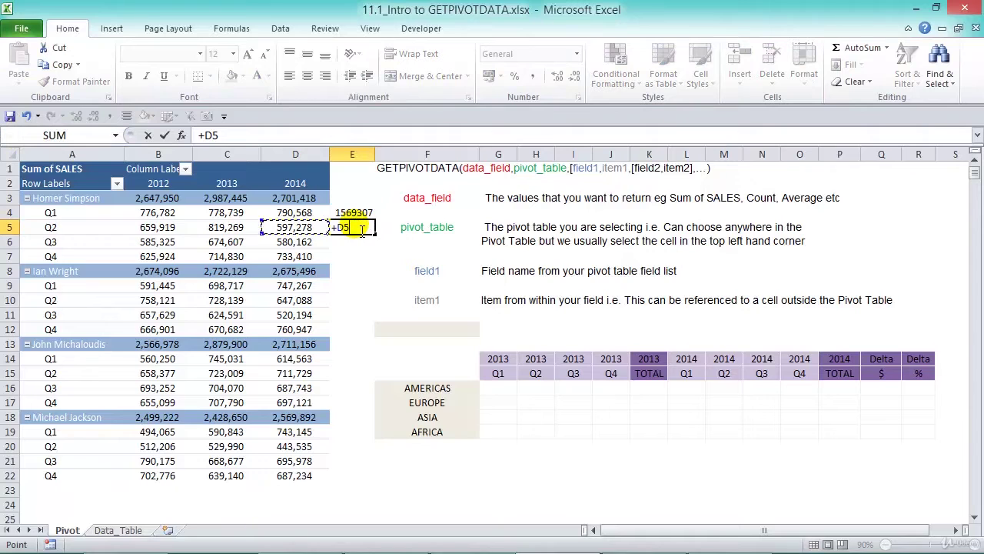
{"action": "key", "text": "Return"}
{"action": "left_click", "coordinate": [361, 228]}
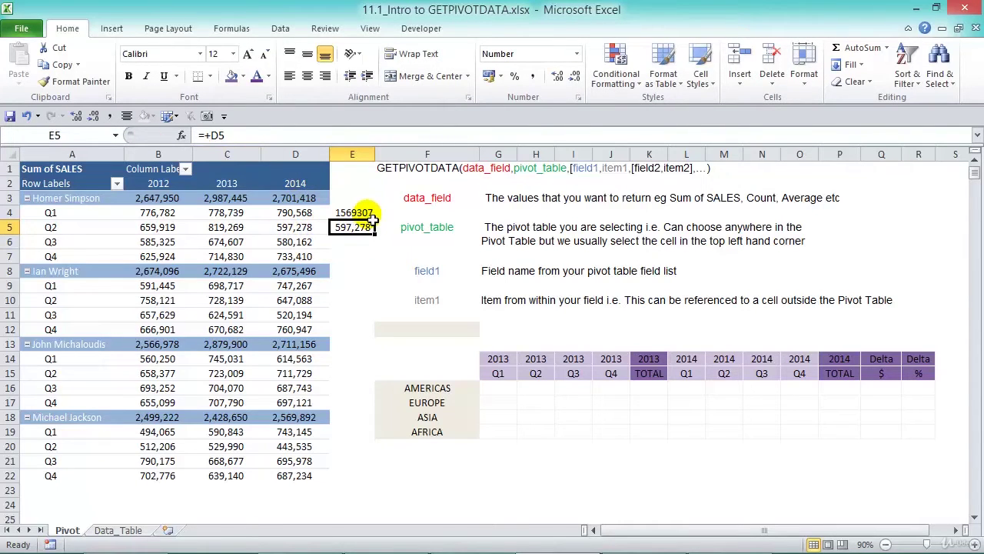
Turn the Generate GetPivotData option back on for the pivot table and check that it is ticked
{"action": "left_click", "coordinate": [301, 228]}
{"action": "left_click", "coordinate": [480, 29]}
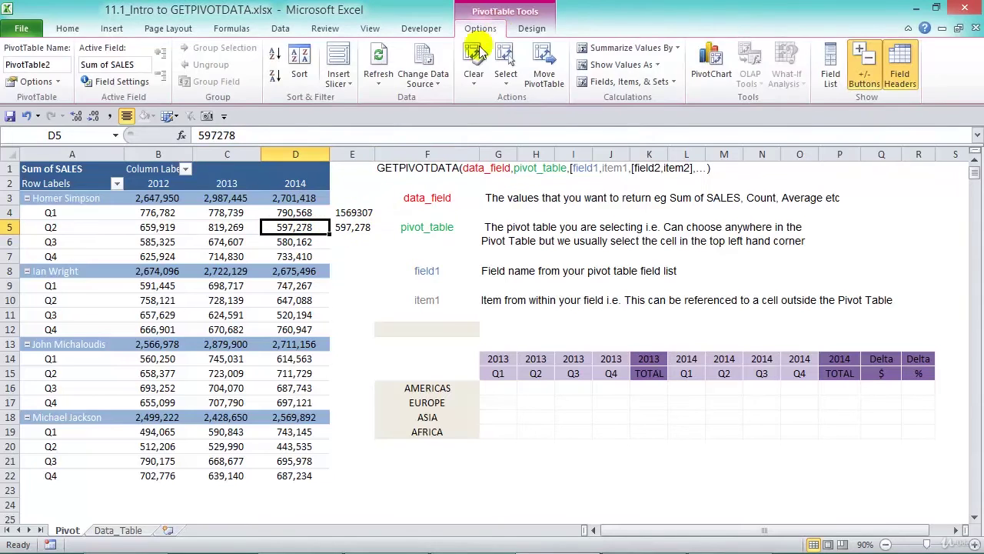
{"action": "left_click", "coordinate": [56, 81]}
{"action": "left_click", "coordinate": [75, 134]}
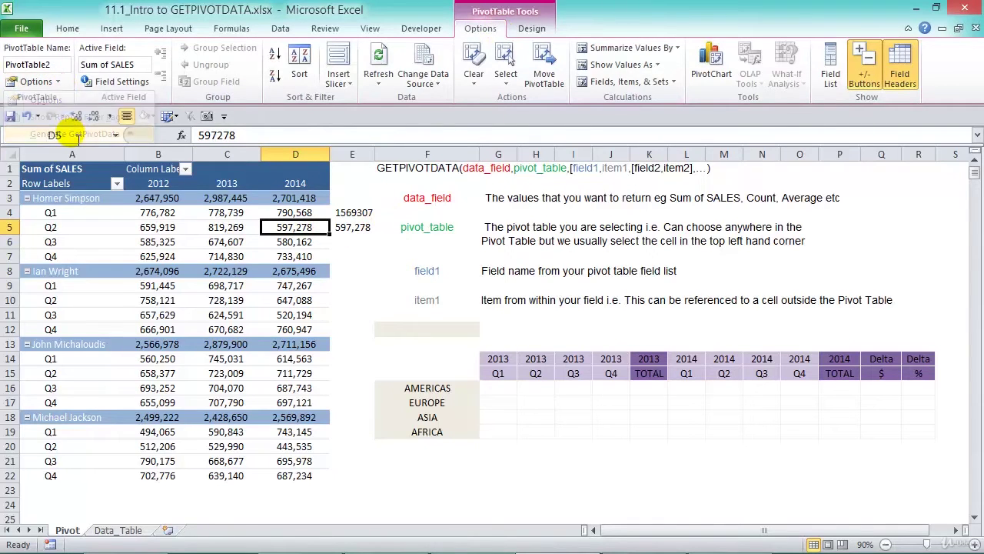
{"action": "left_click", "coordinate": [60, 80]}
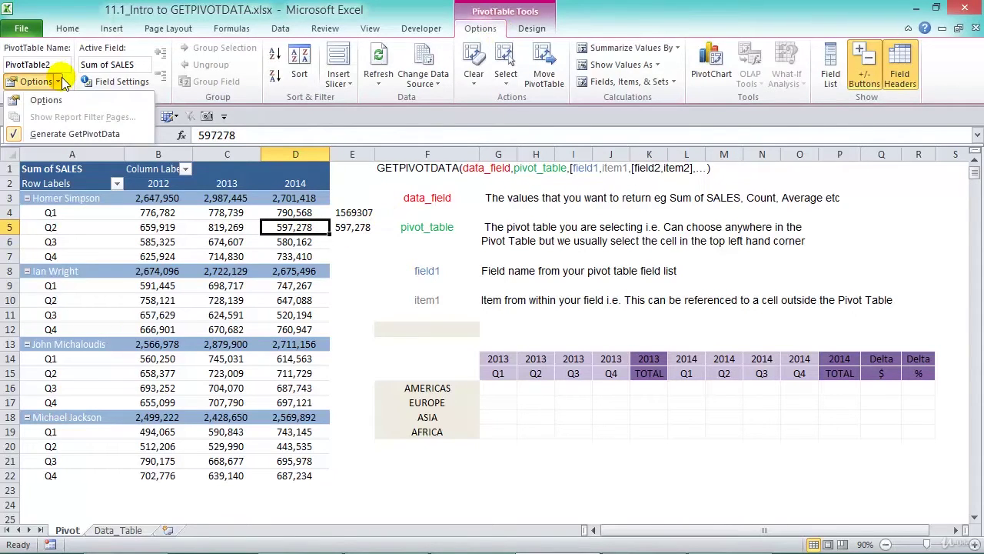
{"action": "key", "text": "Escape"}
Enter a GETPIVOTDATA formula in F12 that returns the pivot table's Q4 2014 value from D12
{"action": "left_click", "coordinate": [450, 330]}
{"action": "type", "text": "+"}
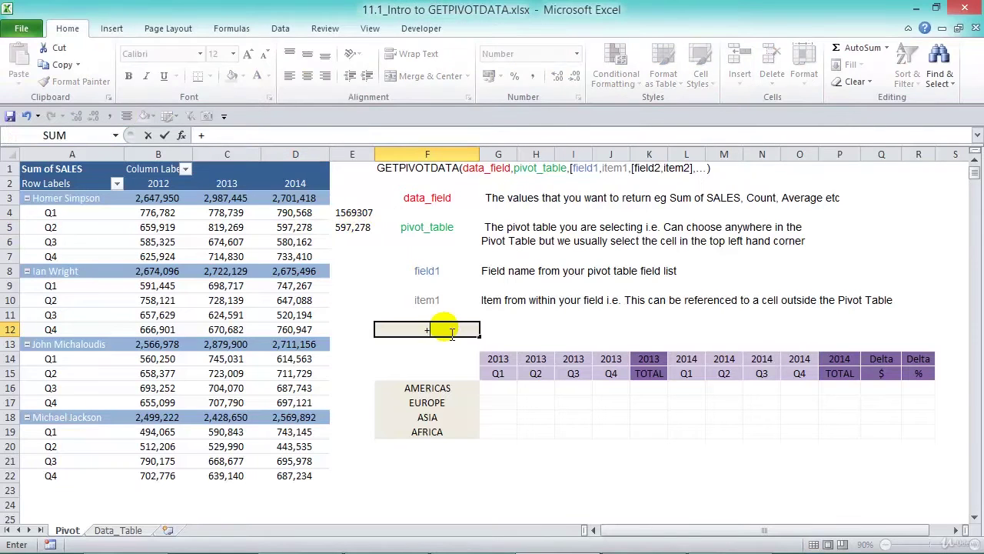
{"action": "left_click", "coordinate": [299, 329]}
{"action": "key", "text": "Return"}
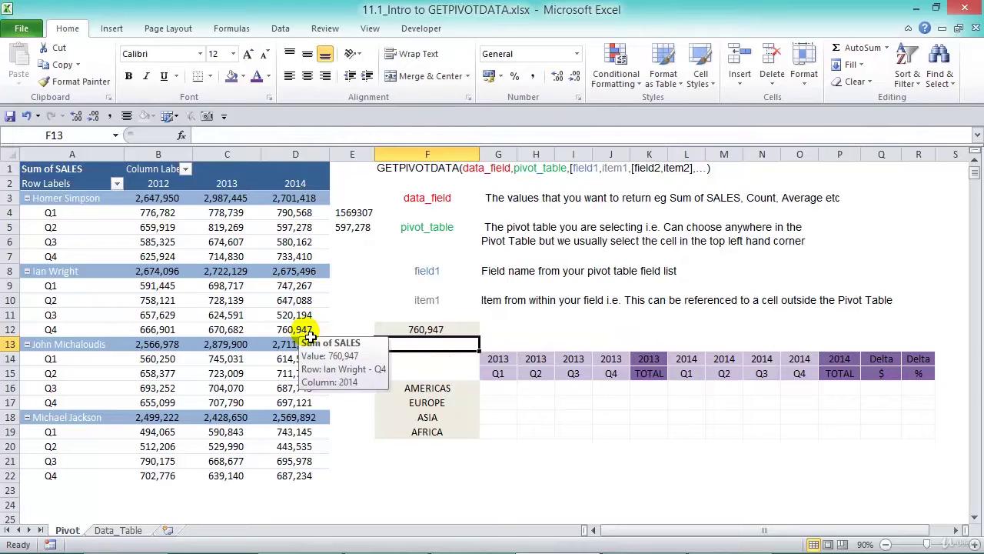
Open the GETPIVOTDATA function help from the F12 formula, read down to its example, and close it
{"action": "left_click", "coordinate": [422, 332]}
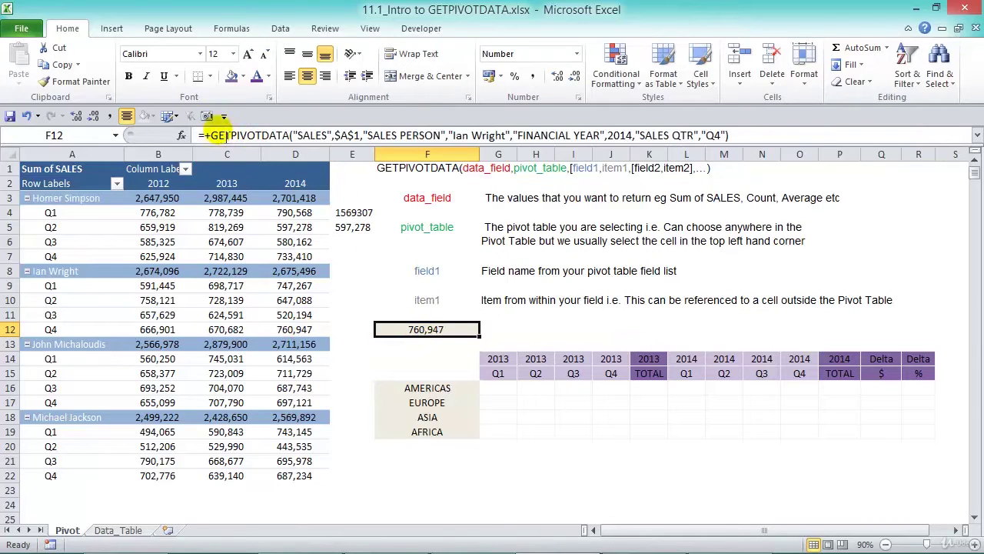
{"action": "left_click", "coordinate": [263, 135]}
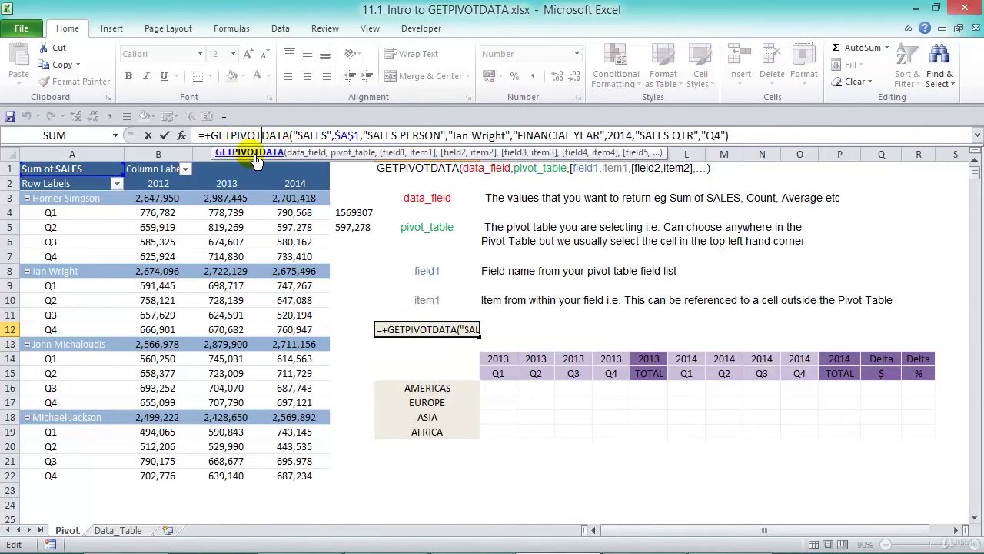
{"action": "left_click_drag", "start_coordinate": [206, 148], "coordinate": [220, 92]}
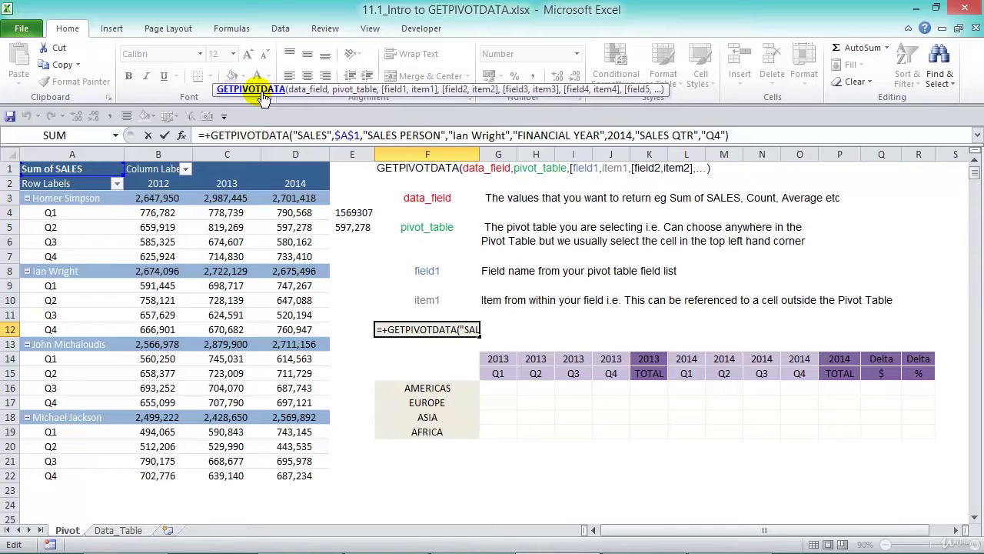
{"action": "left_click", "coordinate": [253, 89]}
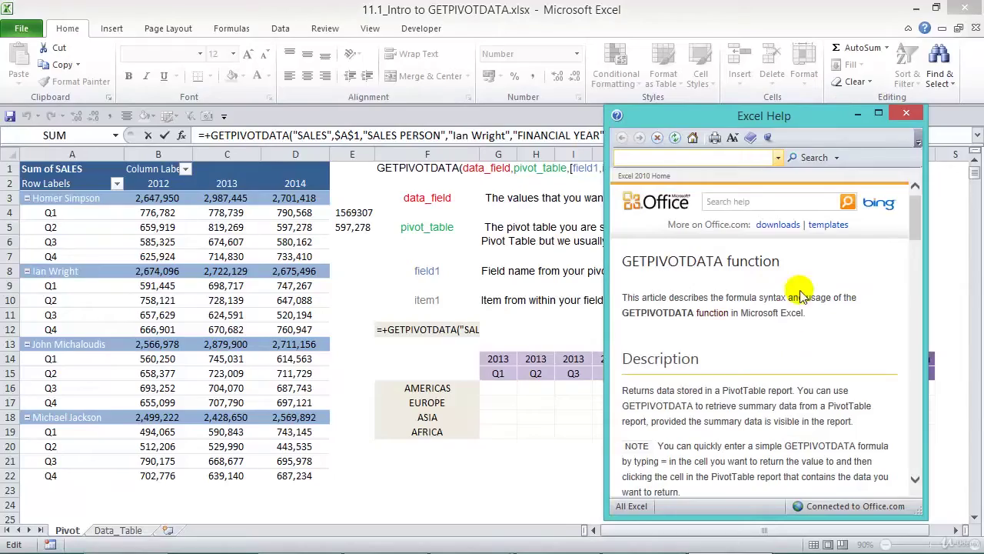
{"action": "left_click_drag", "start_coordinate": [917, 231], "coordinate": [921, 379]}
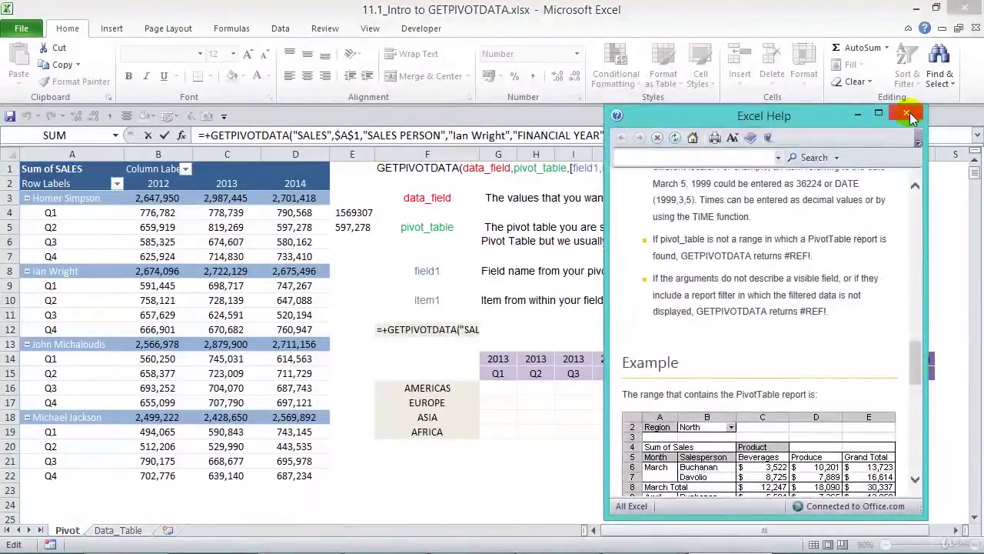
{"action": "left_click", "coordinate": [906, 113]}
Examine each argument of the GETPIVOTDATA formula in F12 in turn, from data_field and pivot_table through field3 and item3
{"action": "left_click", "coordinate": [311, 90]}
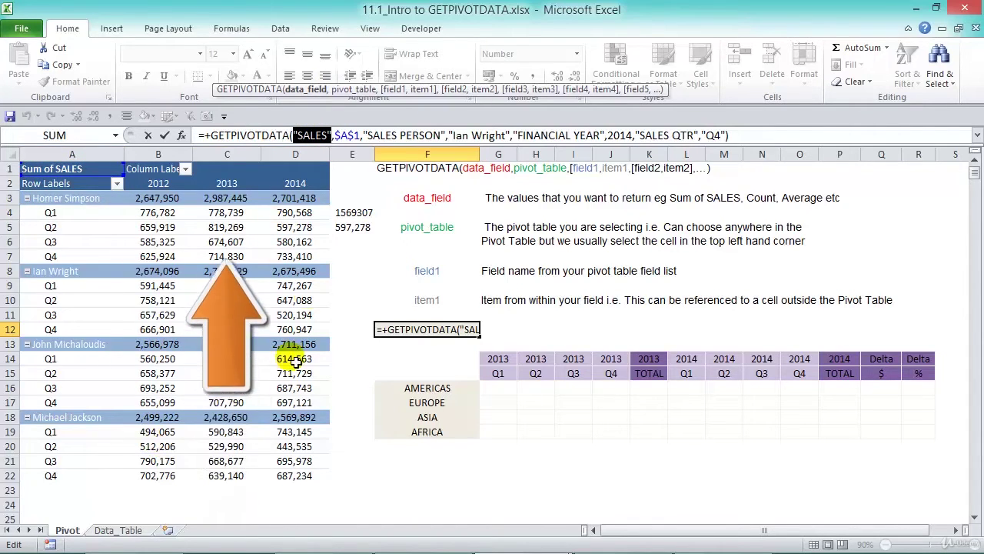
{"action": "left_click", "coordinate": [355, 90]}
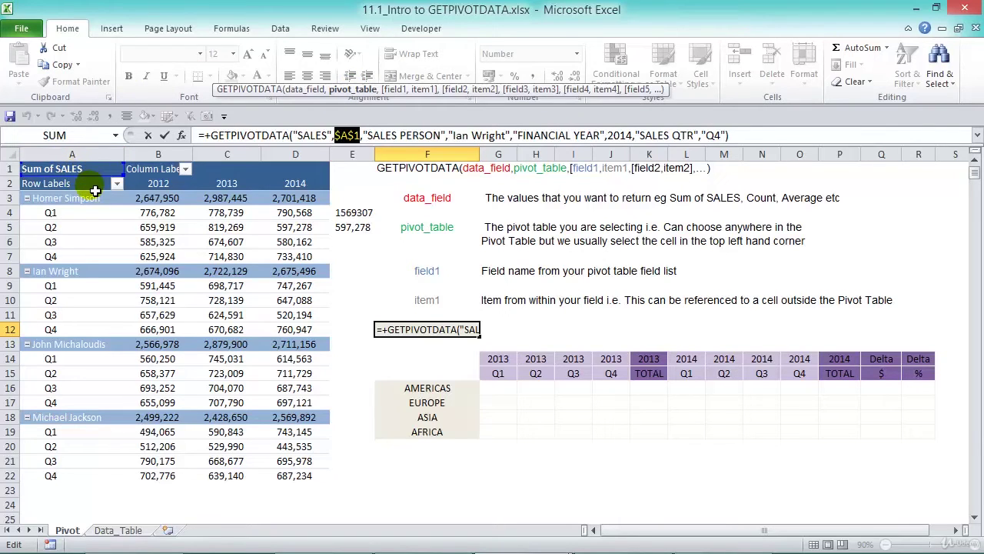
{"action": "left_click", "coordinate": [384, 89]}
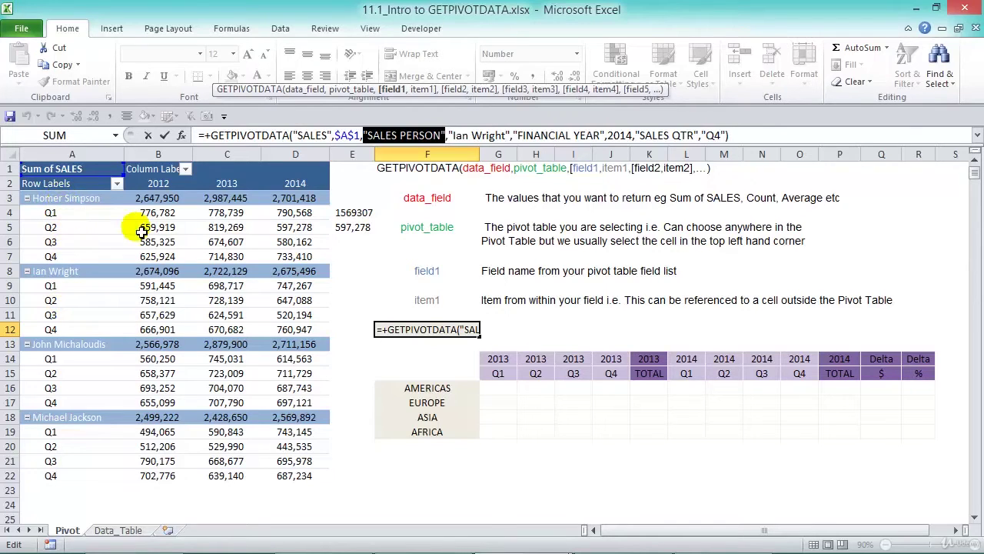
{"action": "left_click", "coordinate": [422, 90]}
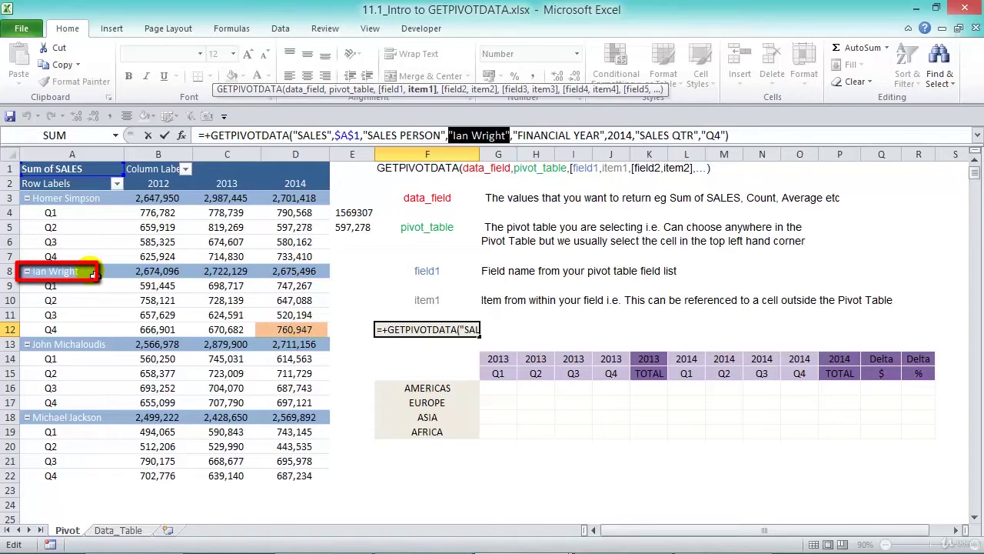
{"action": "left_click", "coordinate": [454, 90]}
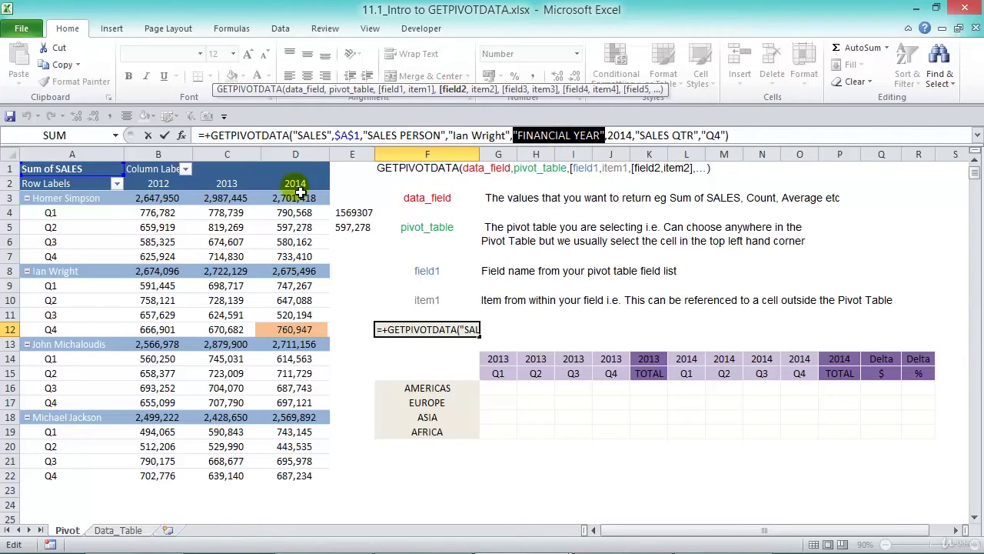
{"action": "left_click", "coordinate": [483, 89]}
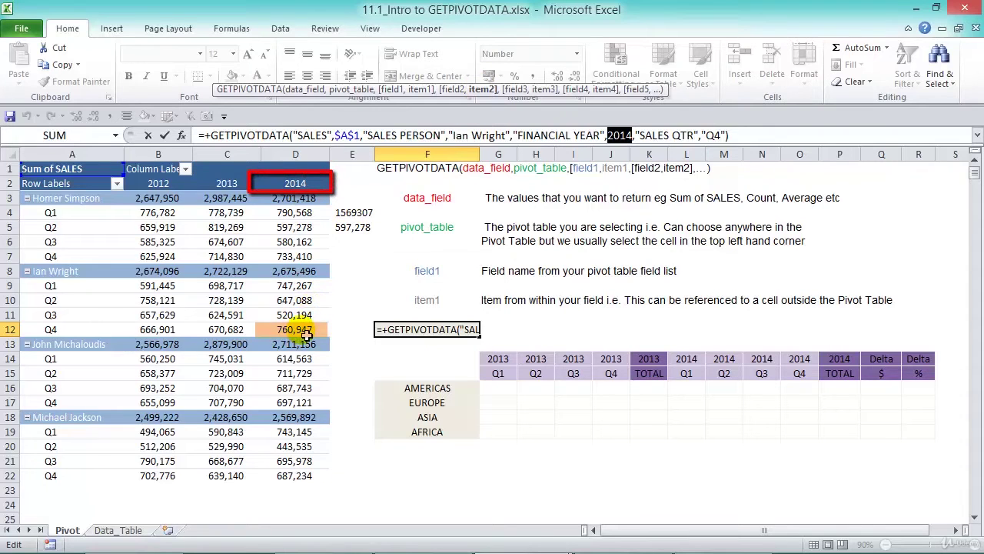
{"action": "left_click", "coordinate": [513, 89]}
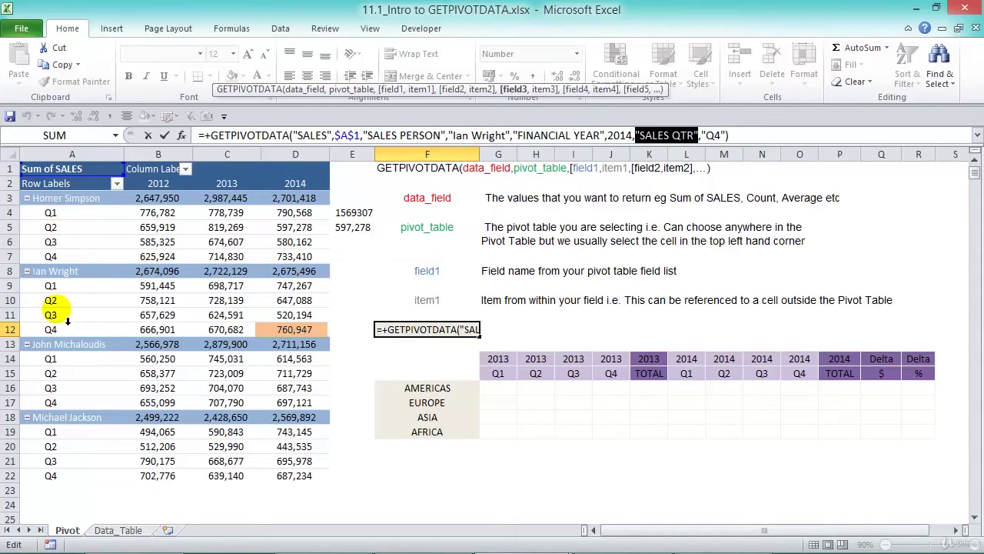
{"action": "left_click", "coordinate": [544, 90]}
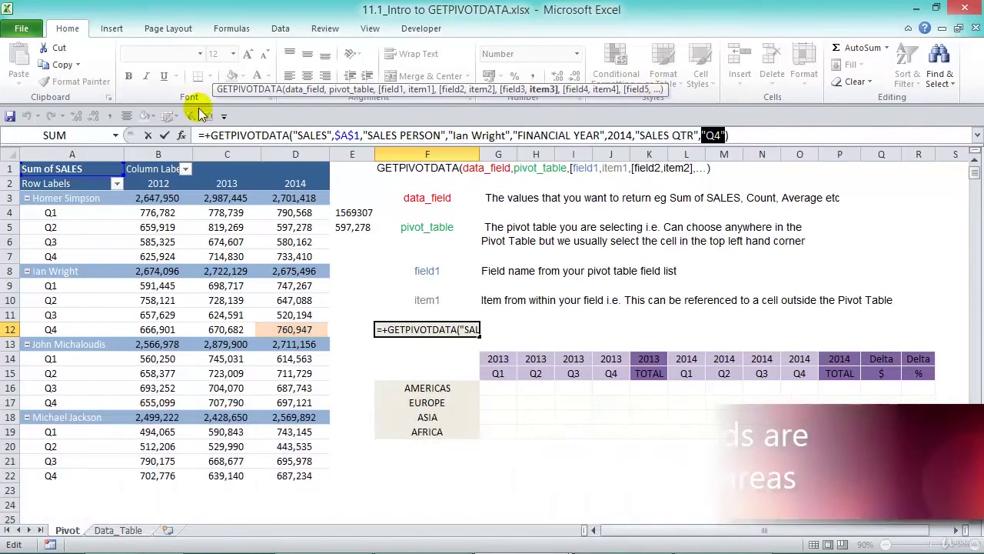
{"action": "left_click", "coordinate": [165, 135]}
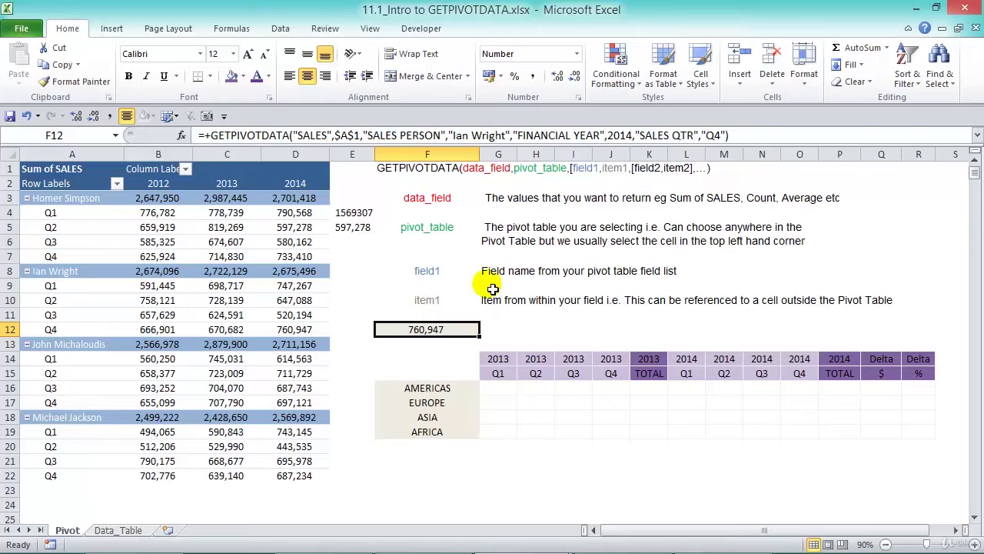
Change the FINANCIAL YEAR item in the F12 GETPIVOTDATA formula to 2013
{"action": "left_click", "coordinate": [615, 136]}
{"action": "double_click", "coordinate": [619, 137]}
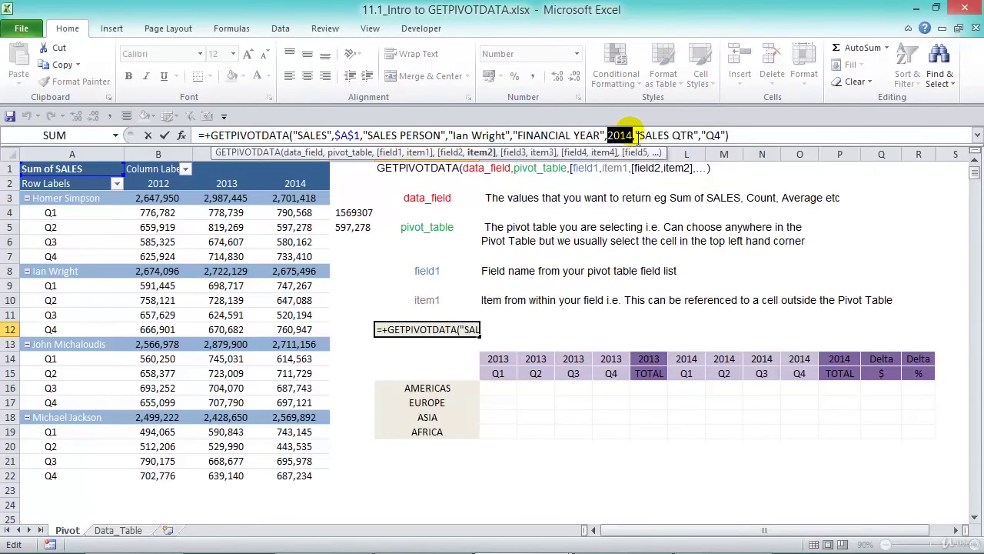
{"action": "type", "text": "2013"}
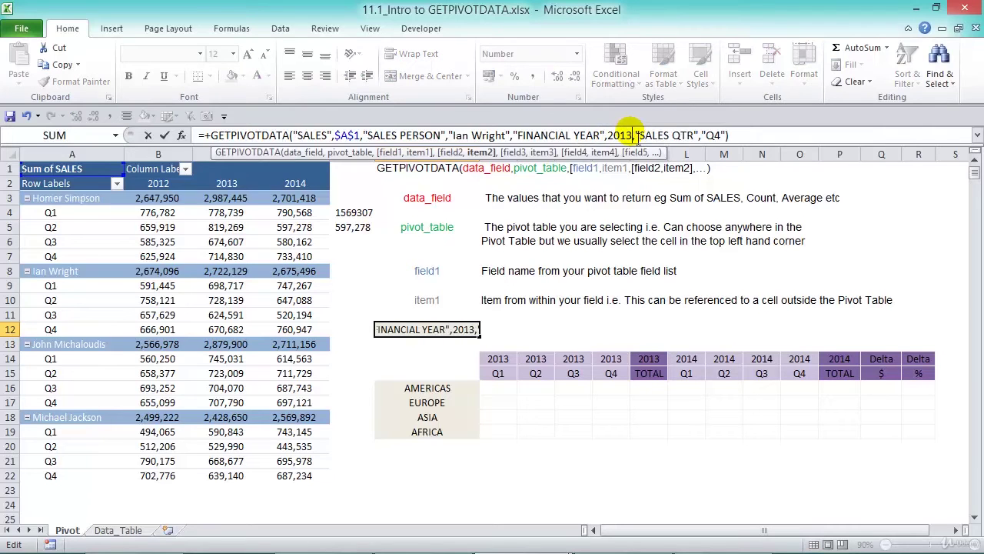
{"action": "key", "text": "Return"}
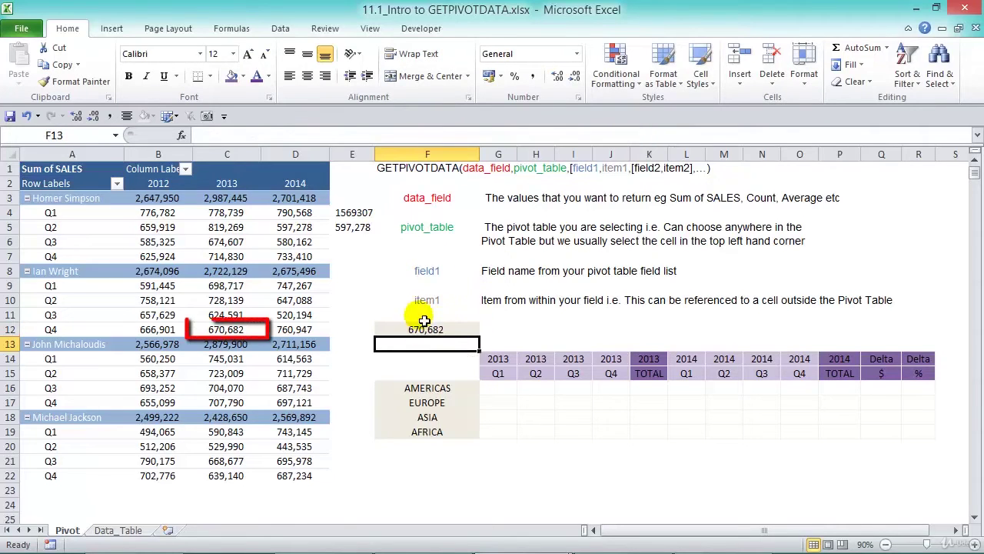
Change the SALES QTR item in the F12 GETPIVOTDATA formula to Q3 and check the result against the pivot table
{"action": "left_click", "coordinate": [461, 332]}
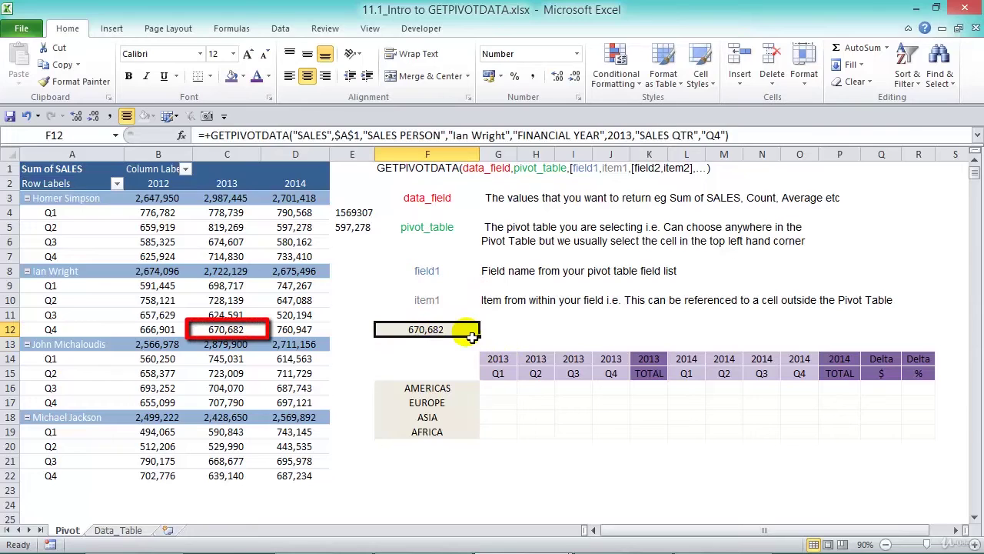
{"action": "double_click", "coordinate": [713, 135]}
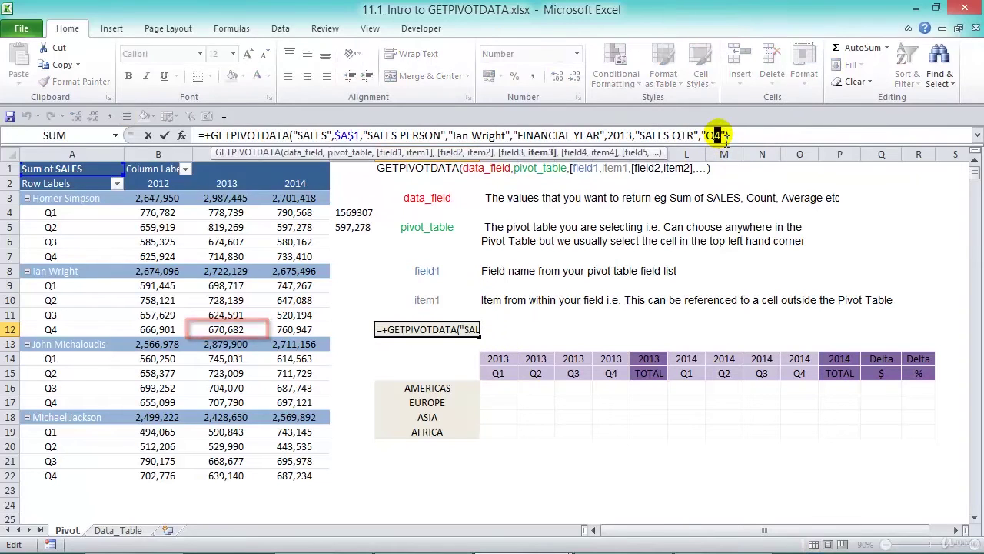
{"action": "type", "text": "Q3"}
{"action": "key", "text": "Return"}
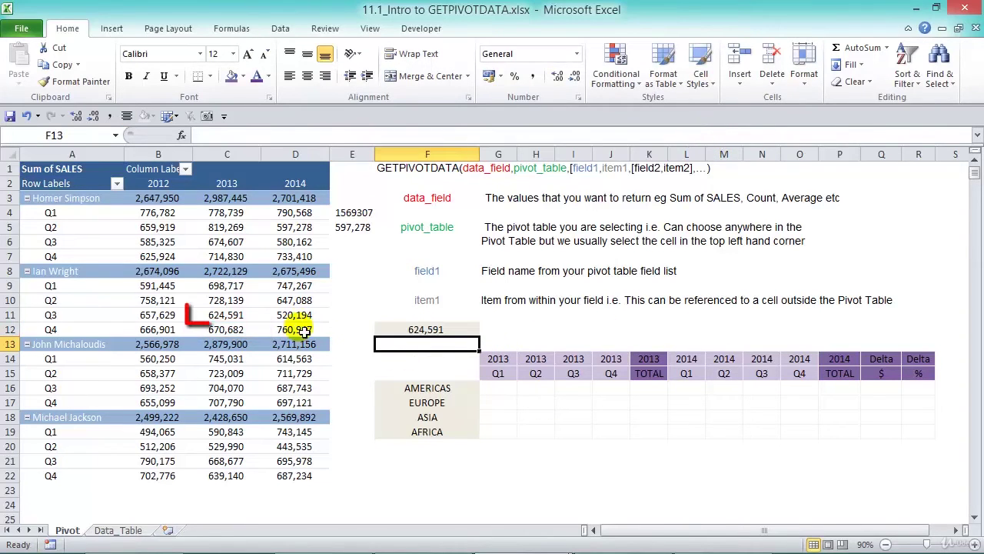
{"action": "mouse_move", "coordinate": [241, 320]}
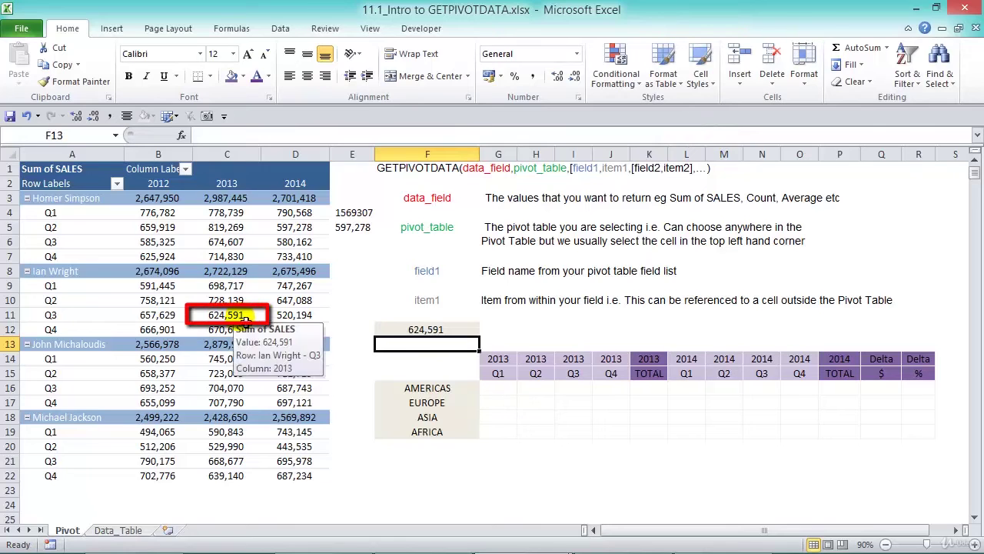
Change the SALES PERSON item in the F12 GETPIVOTDATA formula to the full name of the salesperson listed in A13
{"action": "left_click", "coordinate": [428, 329]}
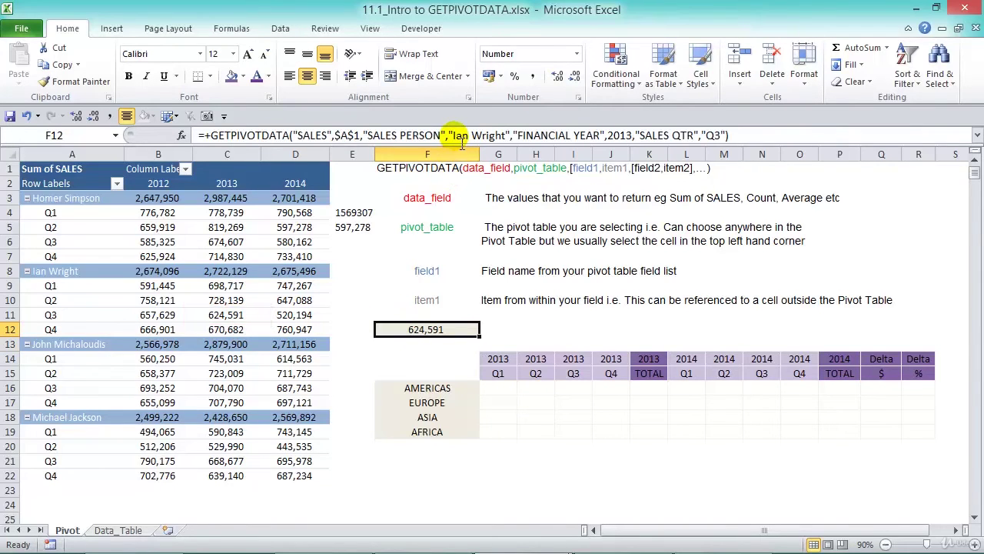
{"action": "left_click_drag", "start_coordinate": [452, 135], "coordinate": [509, 135]}
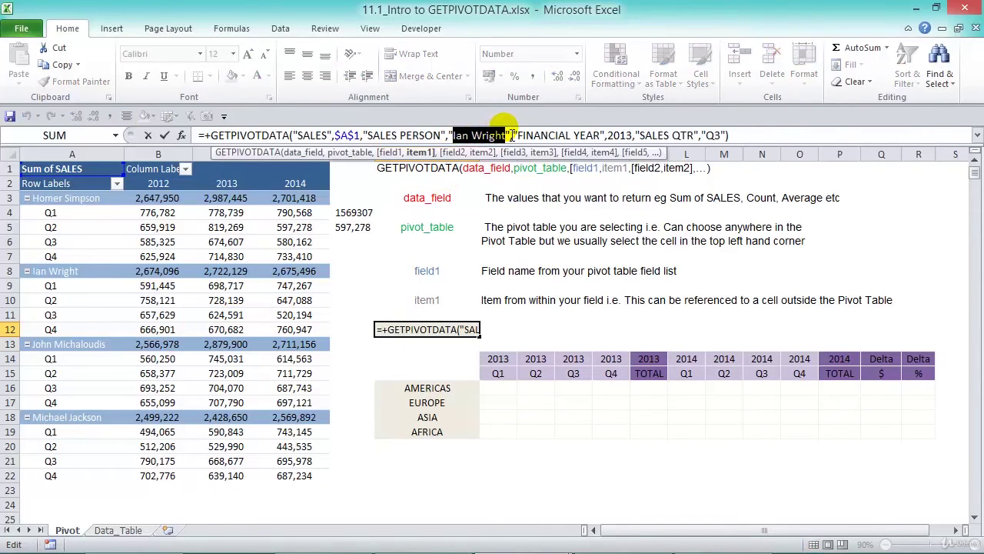
{"action": "key", "text": "Delete"}
{"action": "type", "text": "John"}
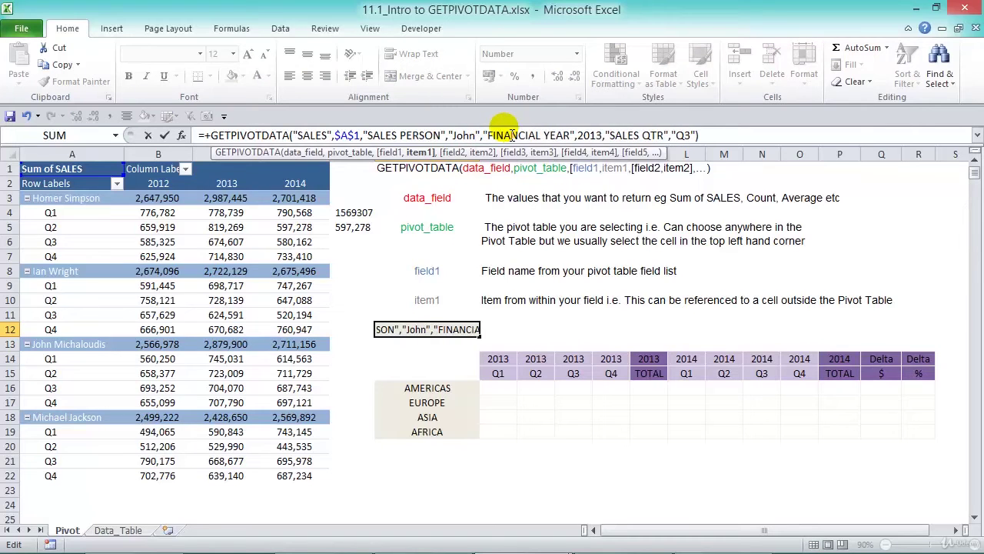
{"action": "type", "text": " Michalou"}
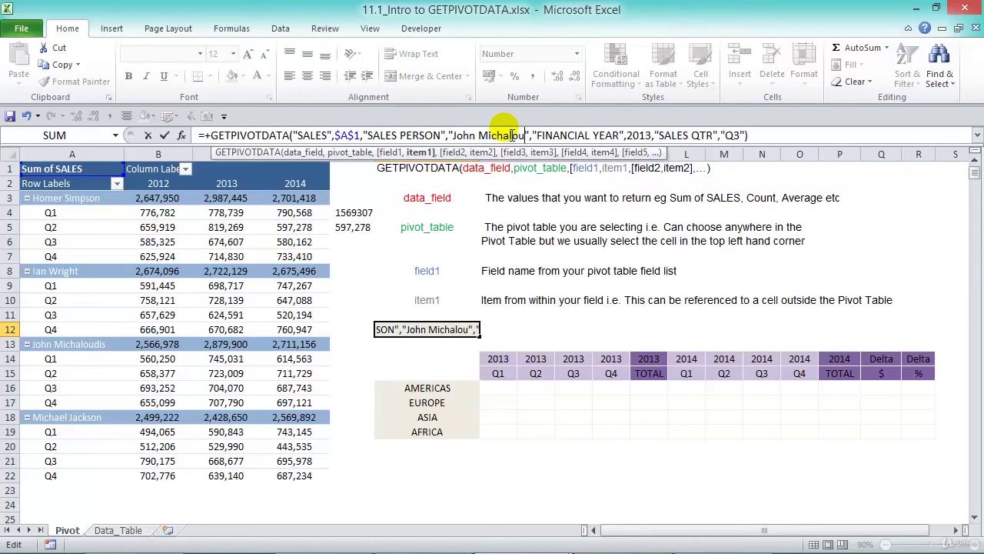
{"action": "type", "text": "dis"}
{"action": "key", "text": "Return"}
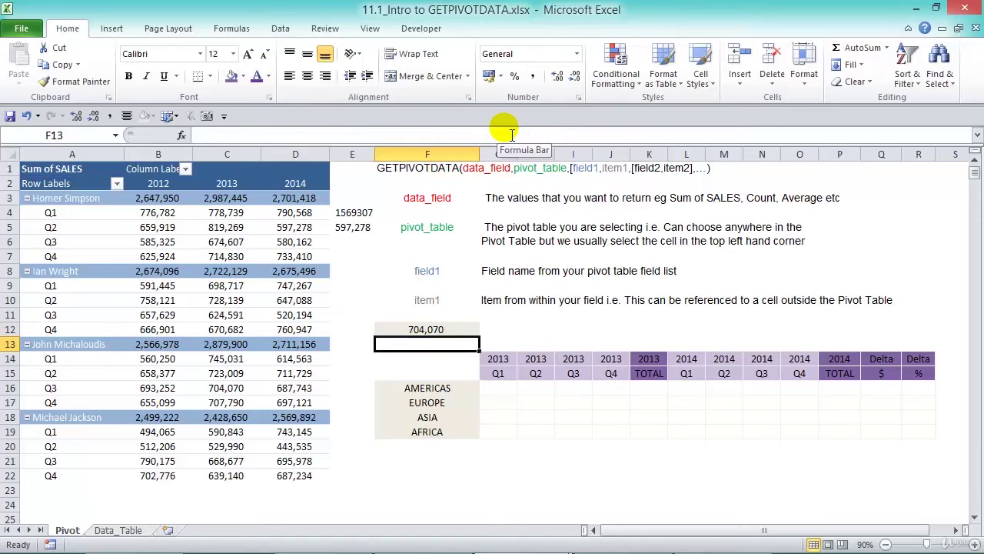
{"action": "left_click", "coordinate": [237, 403]}
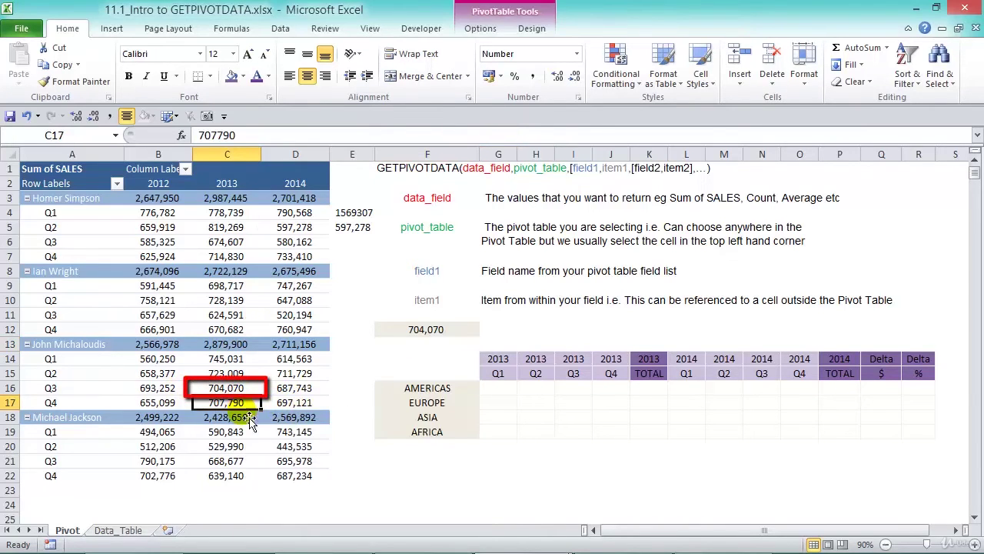